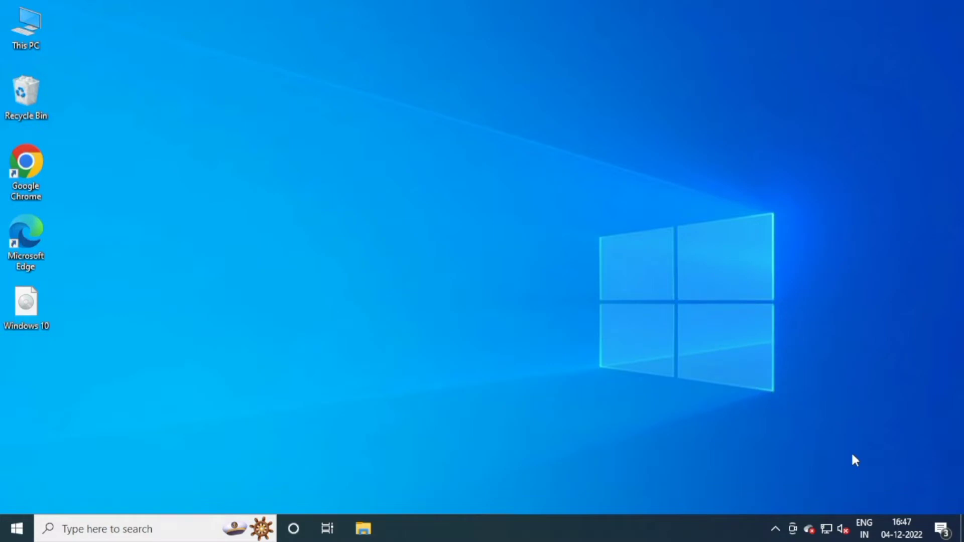
# Bring up the context menu for the Microsoft Edge desktop shortcut.
pyautogui.rightClick(31, 247)
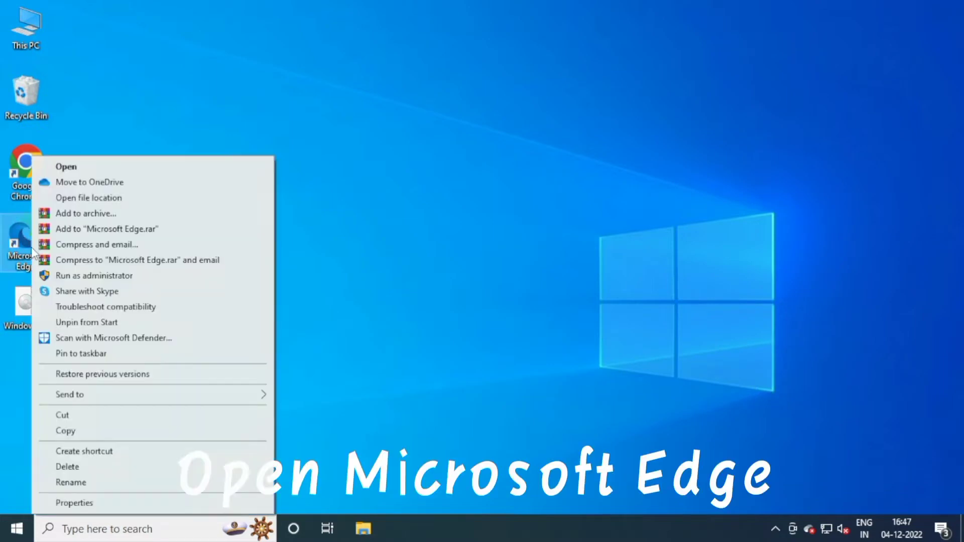
# Launch Edge from the shortcut menu and go to its Settings page via Settings and more.
pyautogui.click(88, 170)
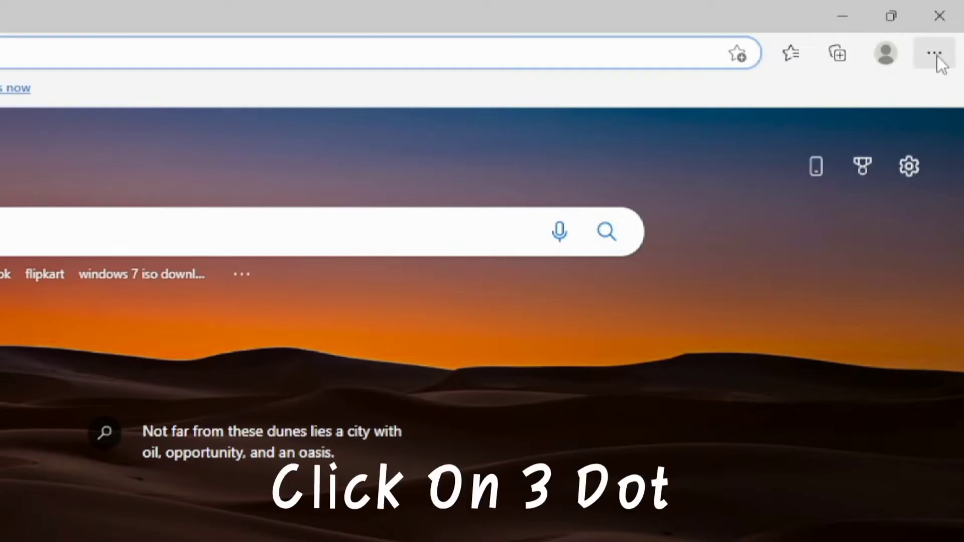
pyautogui.click(936, 59)
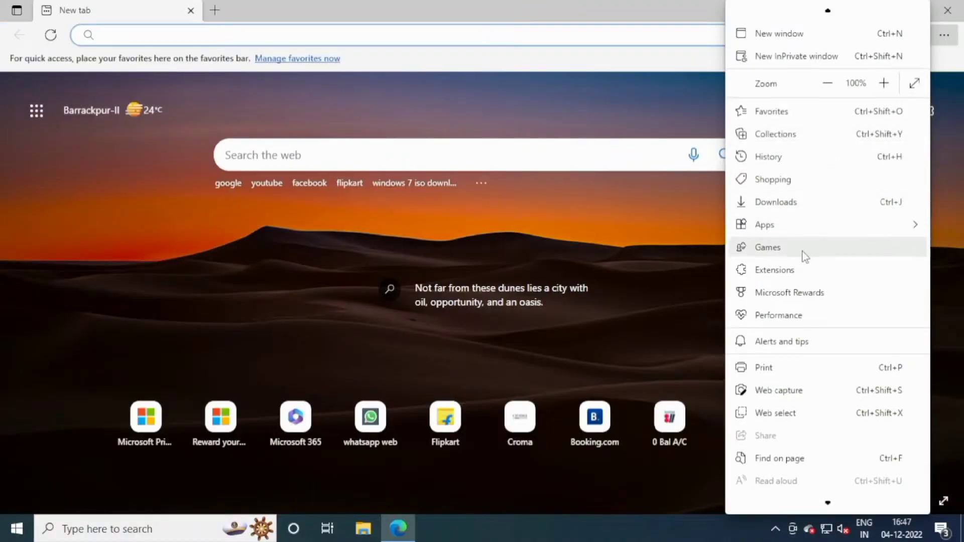
pyautogui.scroll(-2, 805, 256)
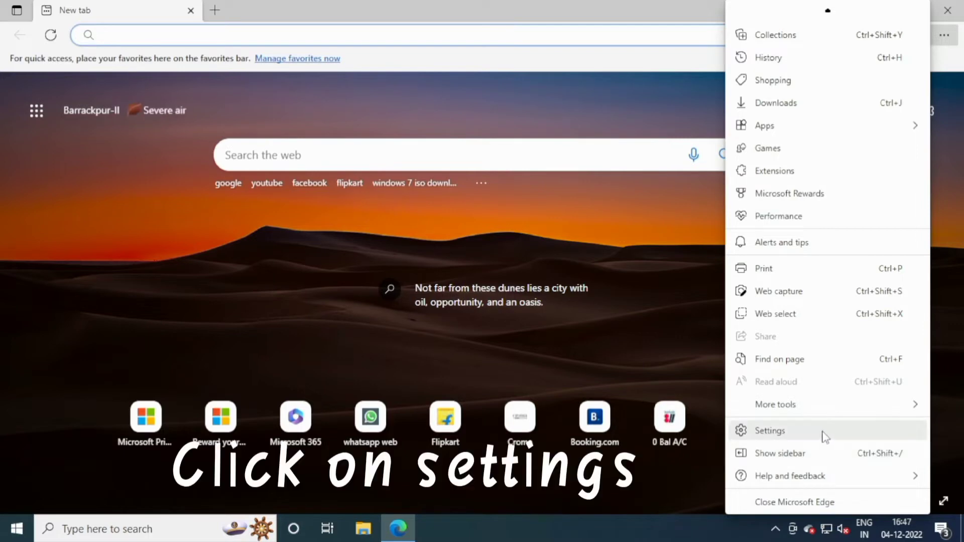
pyautogui.click(793, 433)
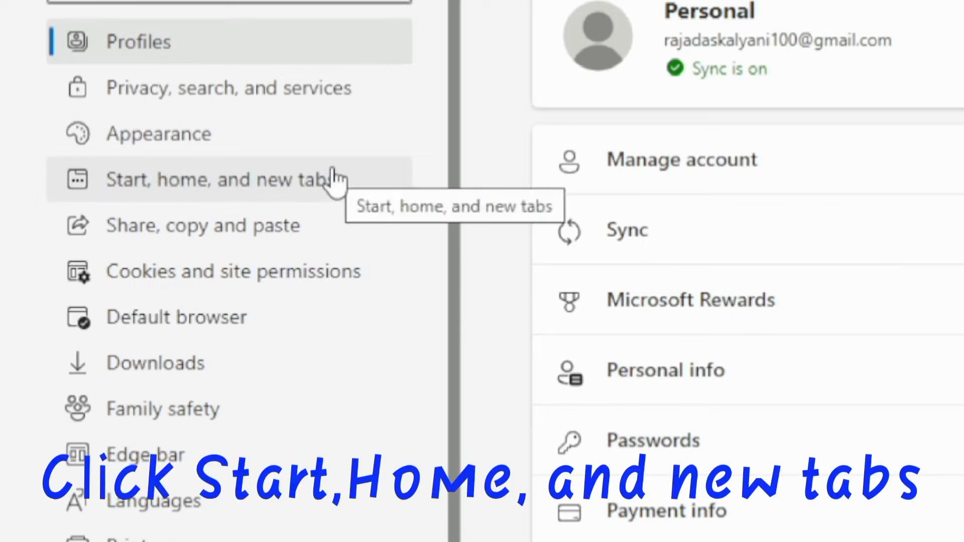
# Under Start, home, and new tabs, choose 'Open these pages:' and begin adding a new page.
pyautogui.click(202, 186)
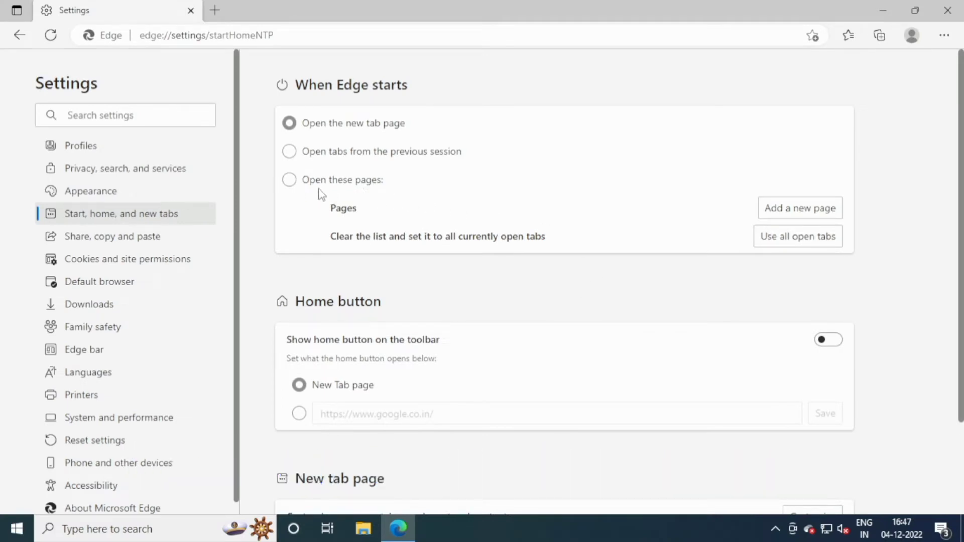
pyautogui.click(290, 181)
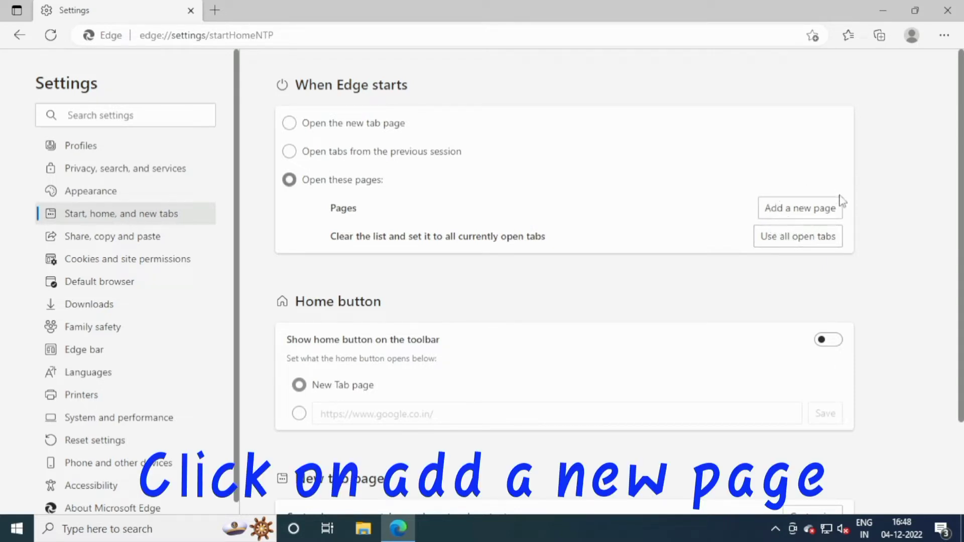
pyautogui.click(820, 211)
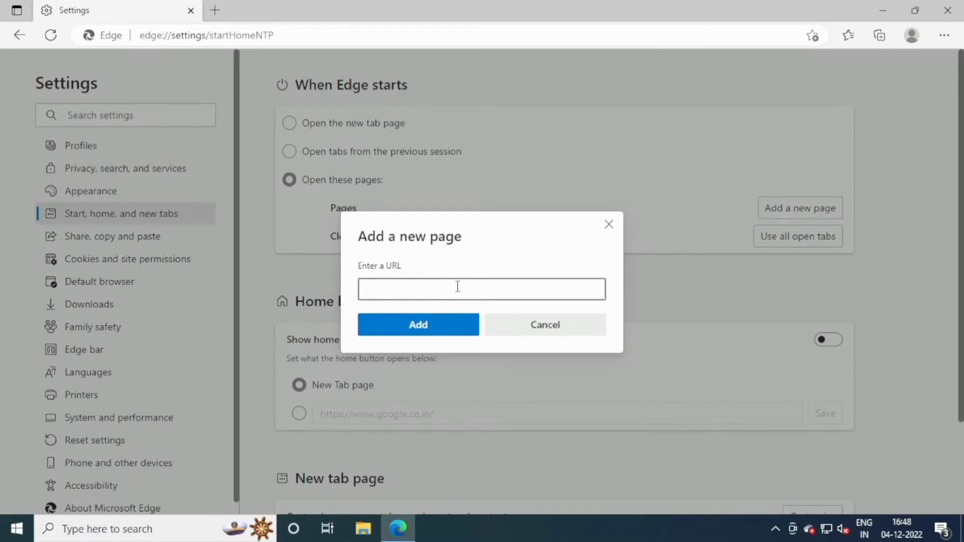
# Search the web for 'google' in a new tab.
pyautogui.click(215, 12)
pyautogui.click(326, 156)
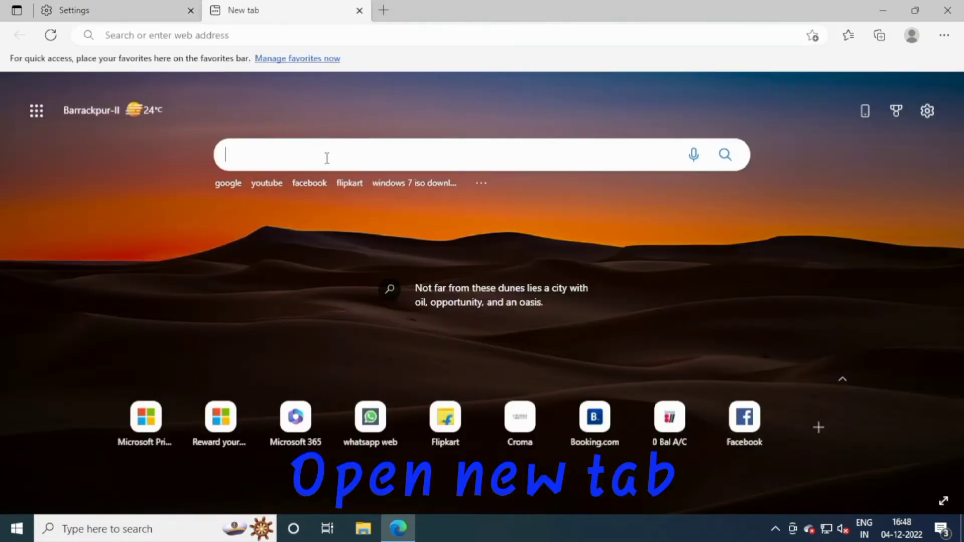
pyautogui.write('g')
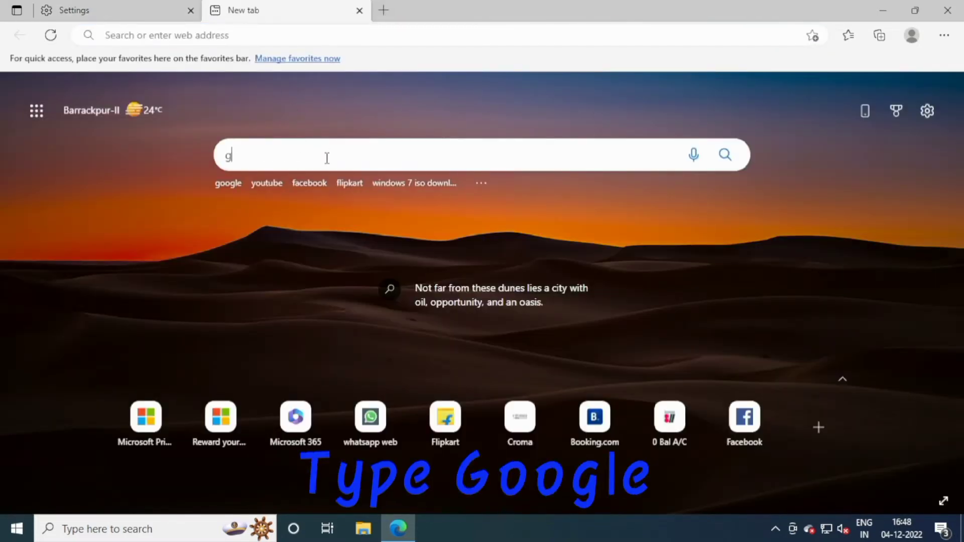
pyautogui.write('oogle')
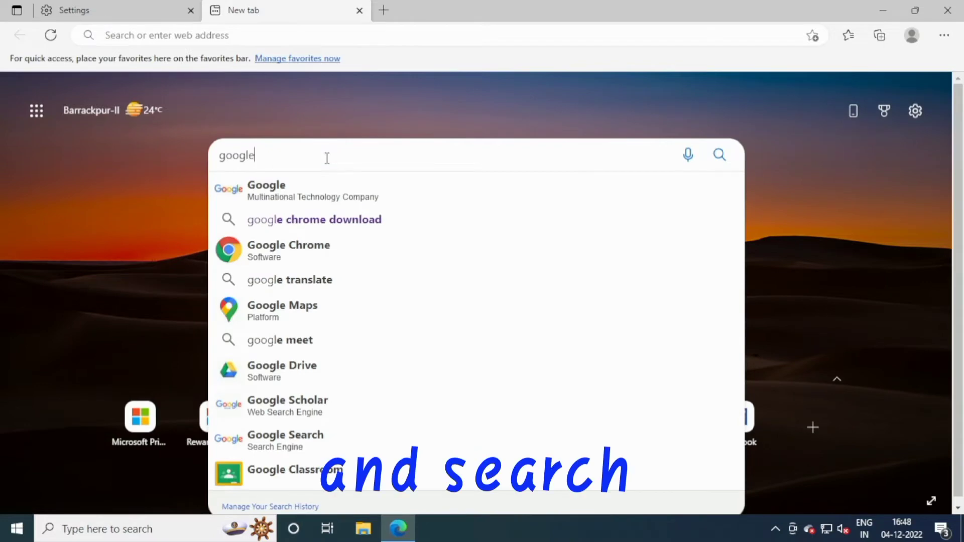
pyautogui.press('Return')
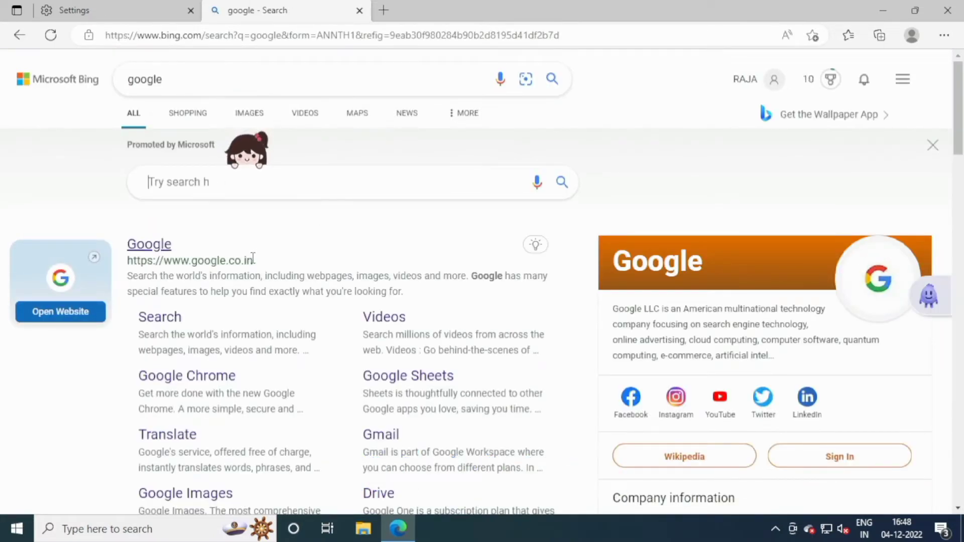
pyautogui.moveTo(252, 261); pyautogui.dragTo(128, 260)
pyautogui.hotkey('ctrl', 'c')
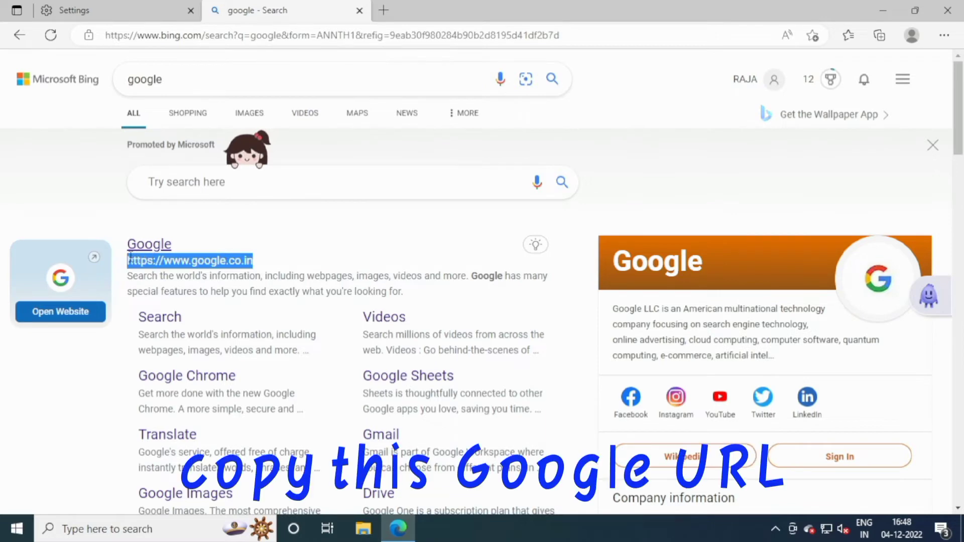
pyautogui.rightClick(169, 261)
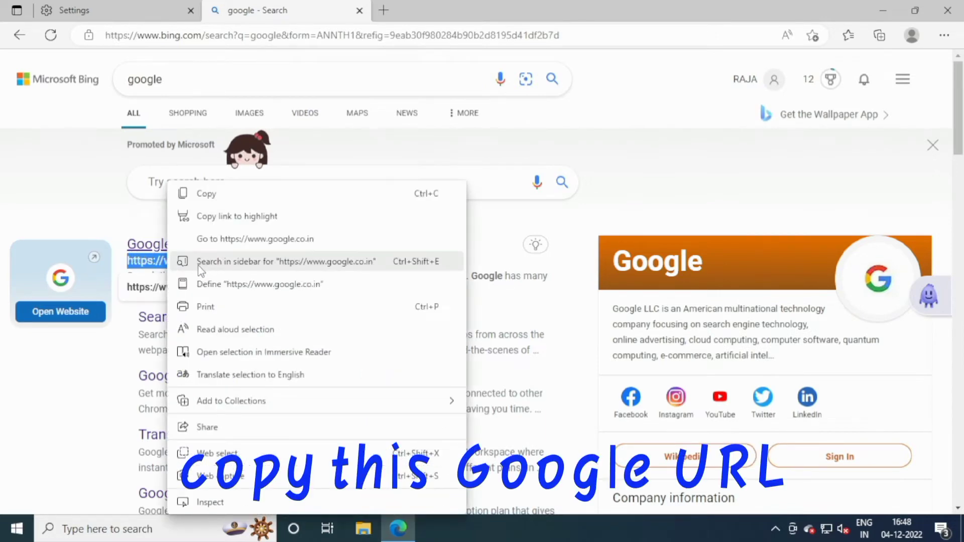
pyautogui.click(229, 192)
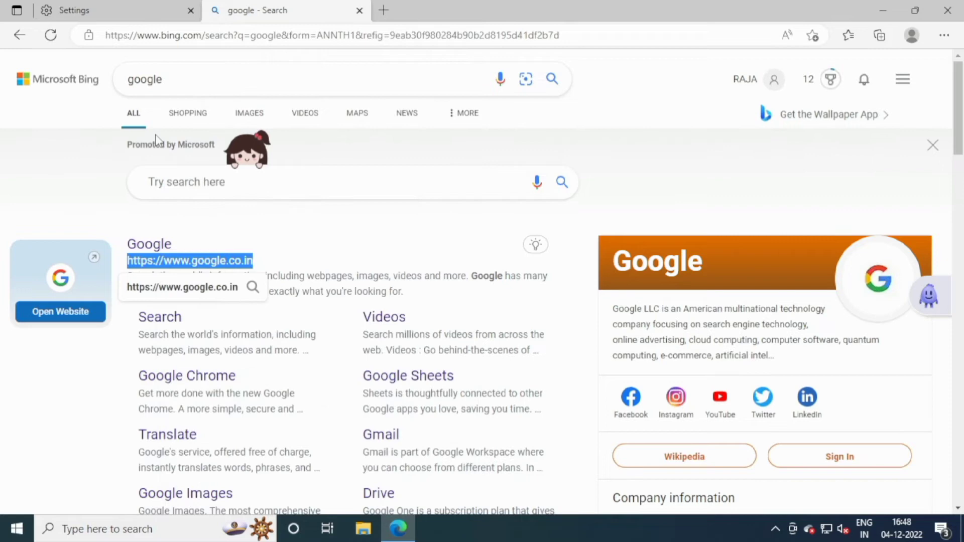
pyautogui.click(108, 17)
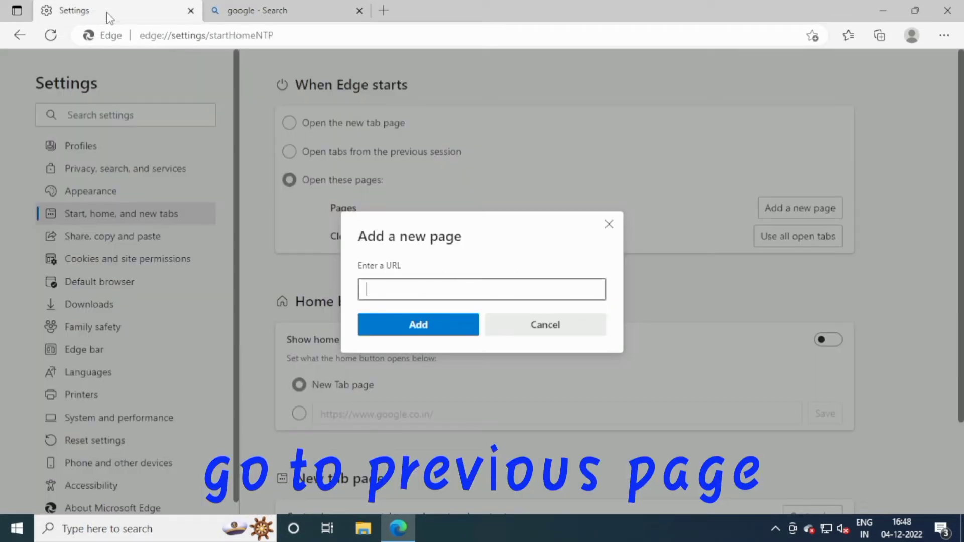
pyautogui.rightClick(395, 289)
pyautogui.click(431, 305)
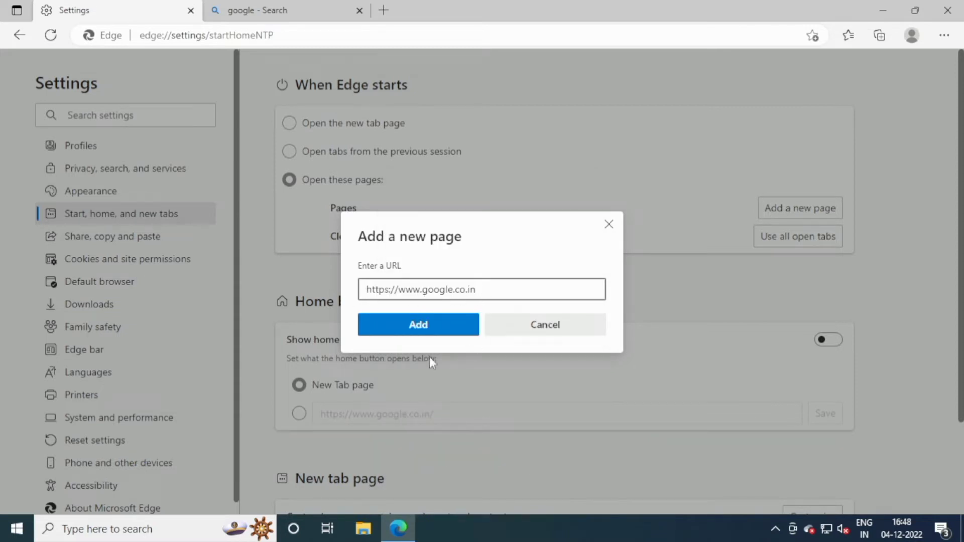
pyautogui.click(413, 326)
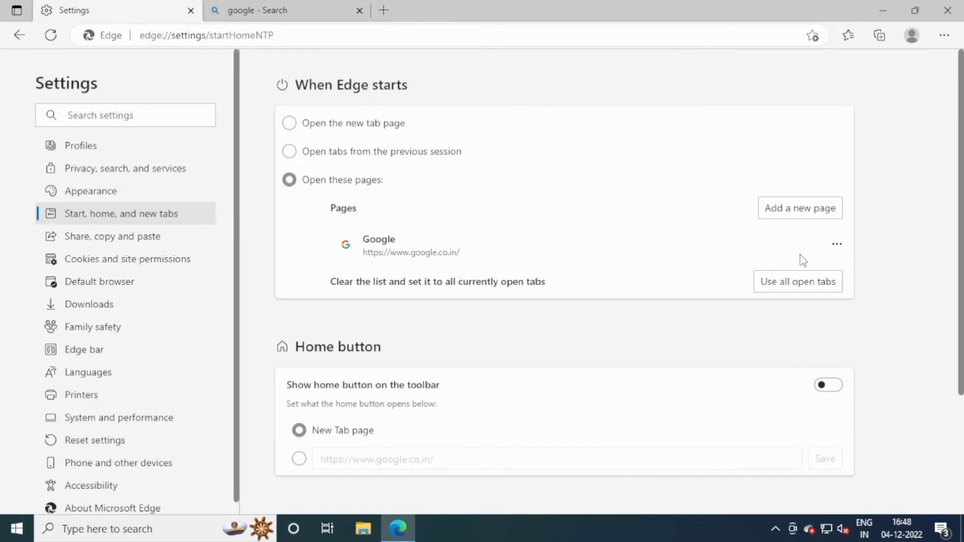
# Close Edge, refresh the desktop, and reopen Edge from its shortcut, landing on google.co.in.
pyautogui.click(948, 10)
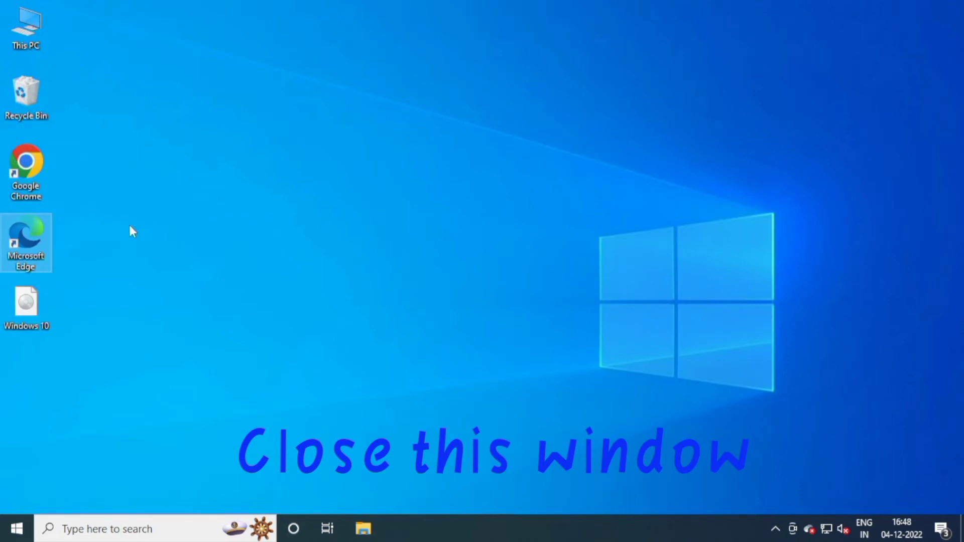
pyautogui.rightClick(130, 230)
pyautogui.click(150, 267)
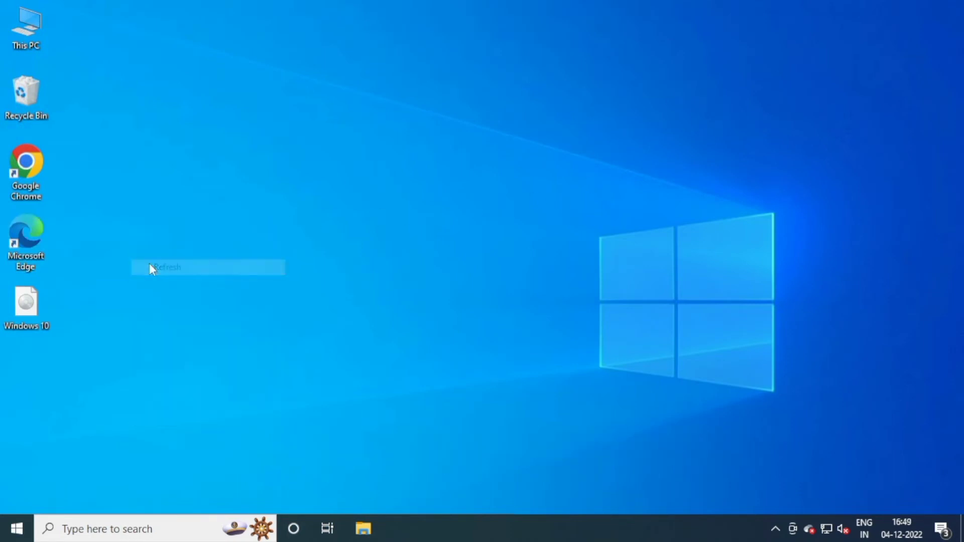
pyautogui.rightClick(36, 240)
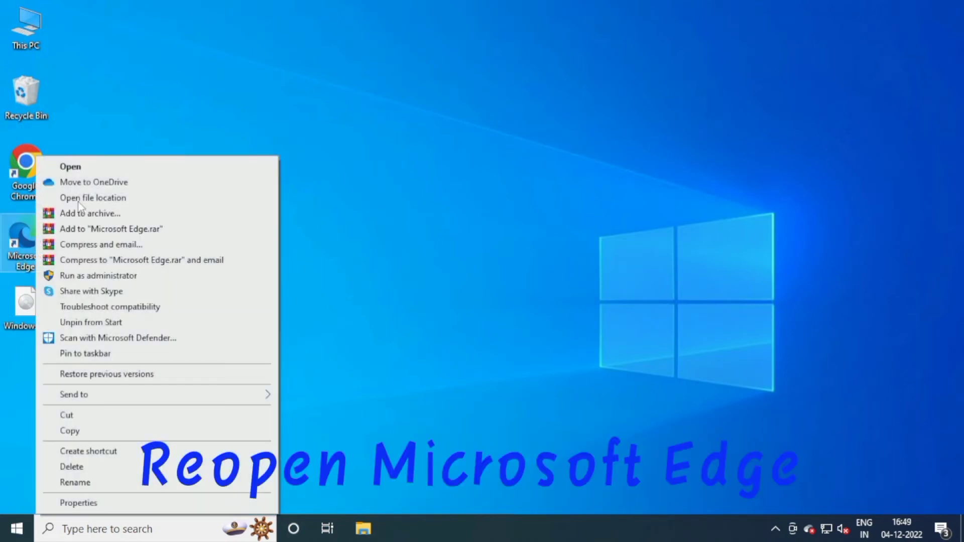
pyautogui.click(95, 172)
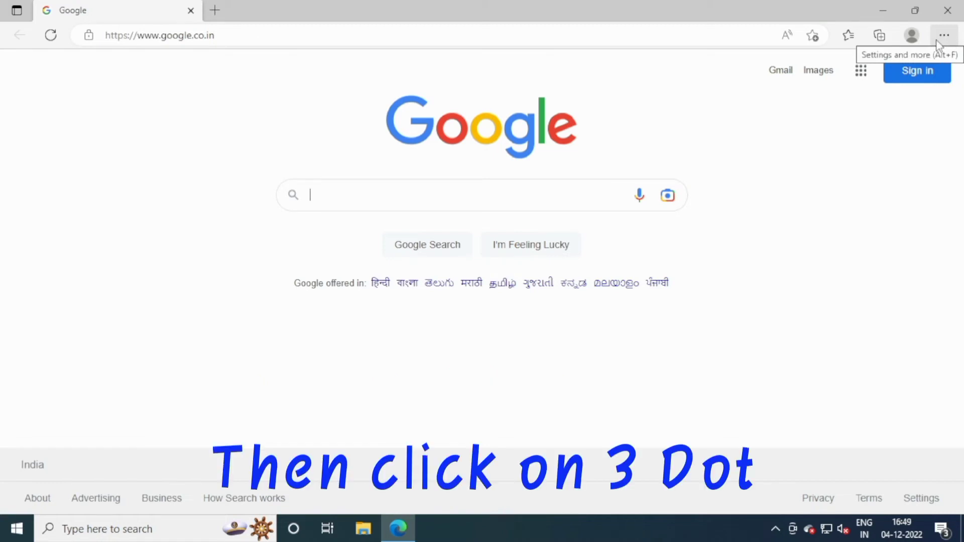
# Open Edge's Settings from the Settings and more menu alongside the Google tab.
pyautogui.click(938, 45)
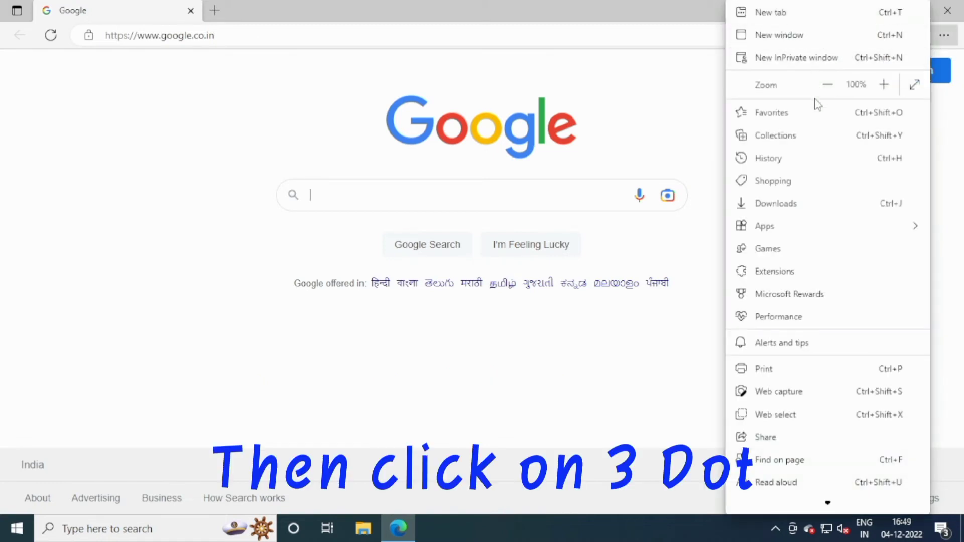
pyautogui.scroll(-1, 816, 143)
pyautogui.scroll(-1, 816, 143)
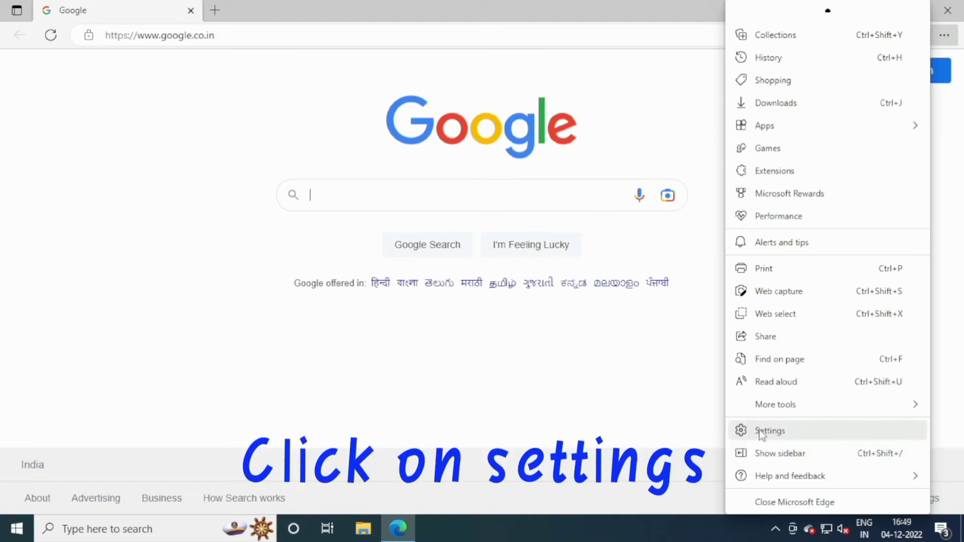
pyautogui.click(775, 433)
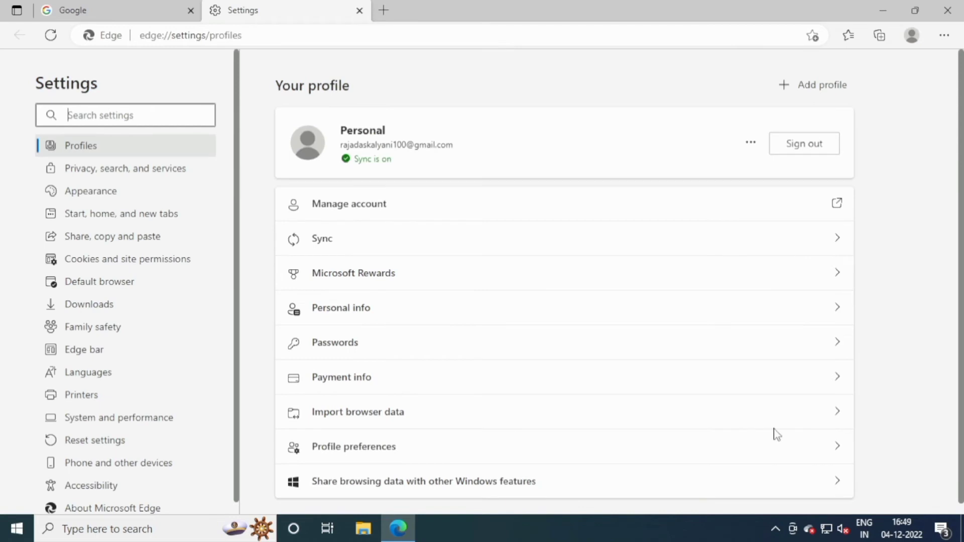
# Delete the Google startup page listed under Start, home, and new tabs.
pyautogui.click(122, 219)
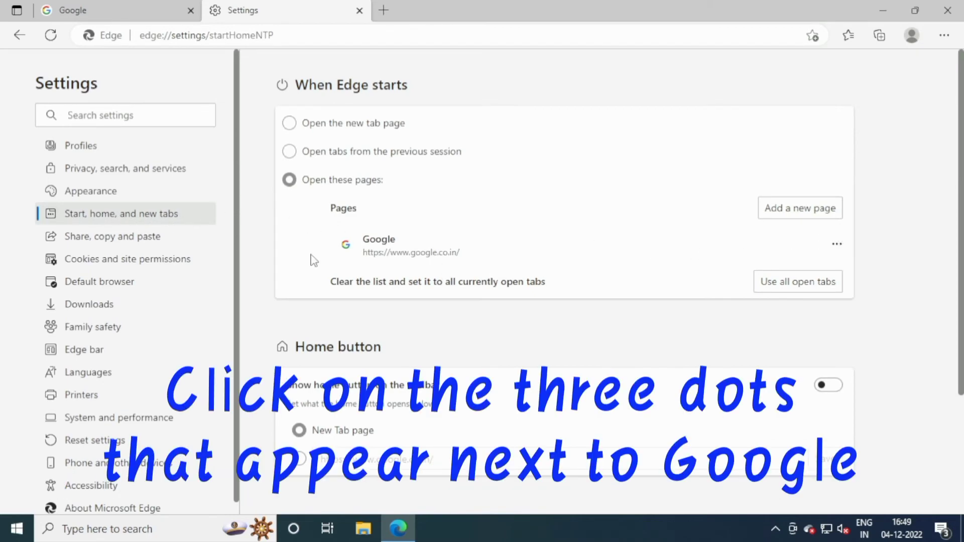
pyautogui.click(837, 246)
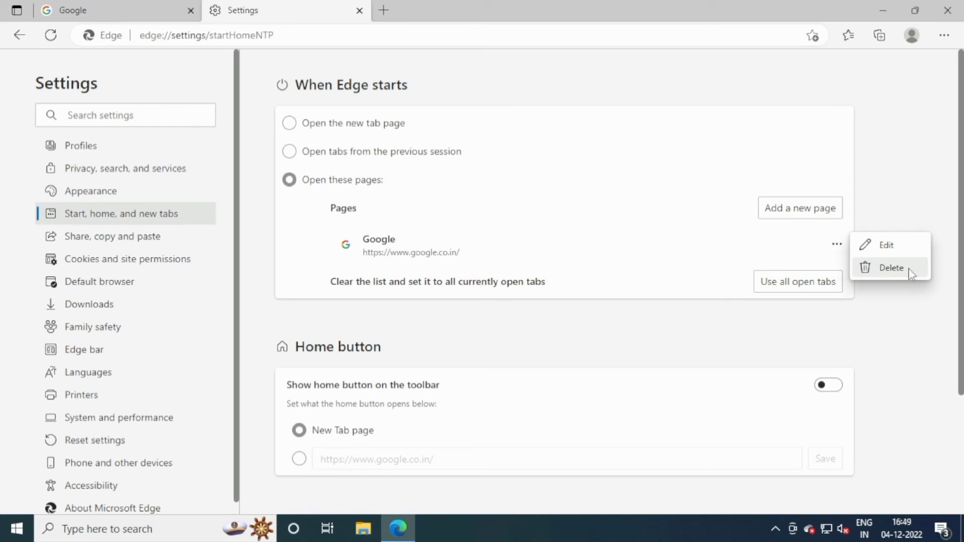
pyautogui.click(877, 269)
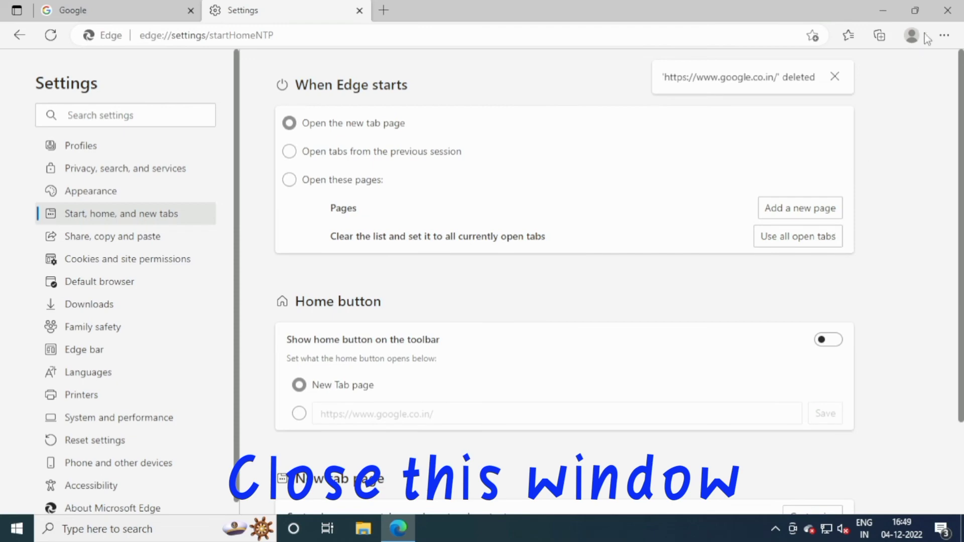
# Close Edge, refresh the desktop, and relaunch Edge from its shortcut onto a New tab.
pyautogui.click(948, 11)
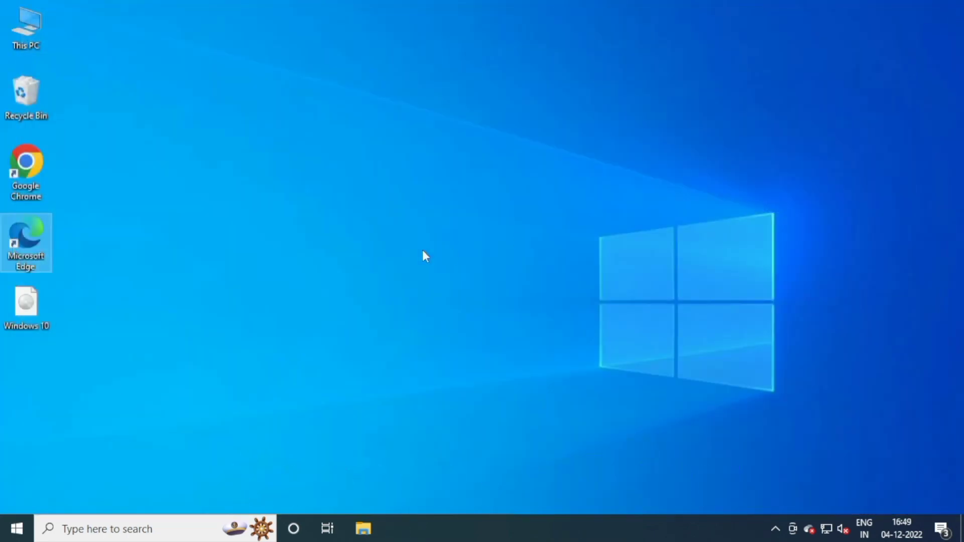
pyautogui.rightClick(166, 241)
pyautogui.click(200, 280)
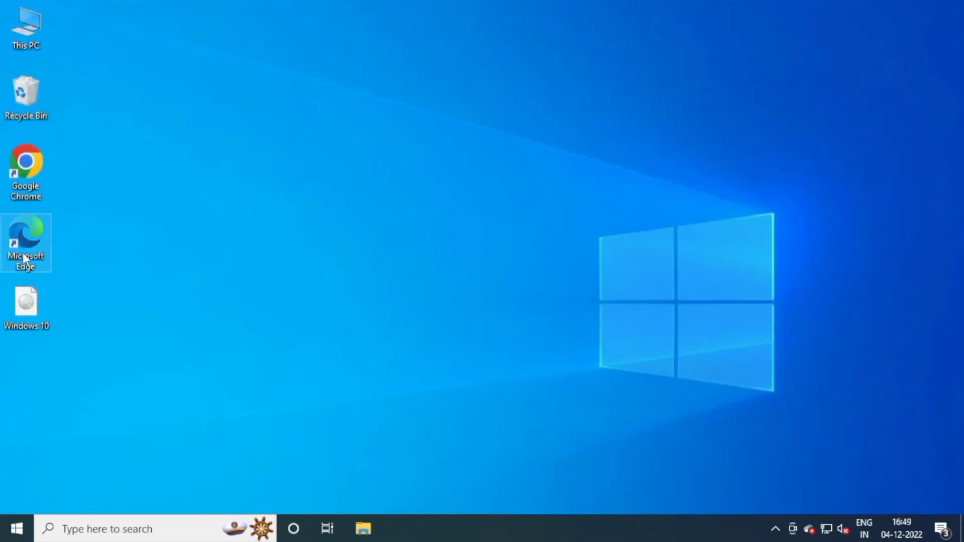
pyautogui.rightClick(23, 251)
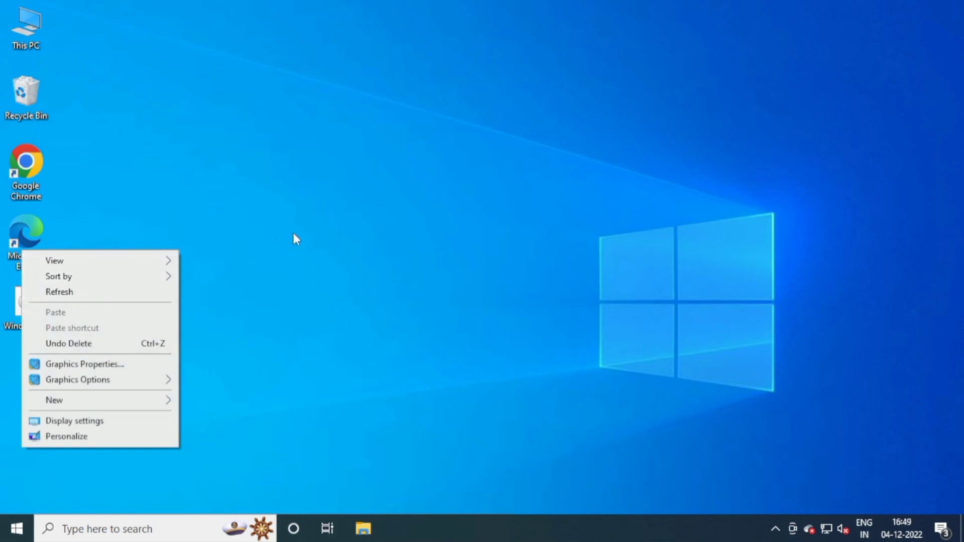
pyautogui.rightClick(293, 233)
pyautogui.rightClick(28, 242)
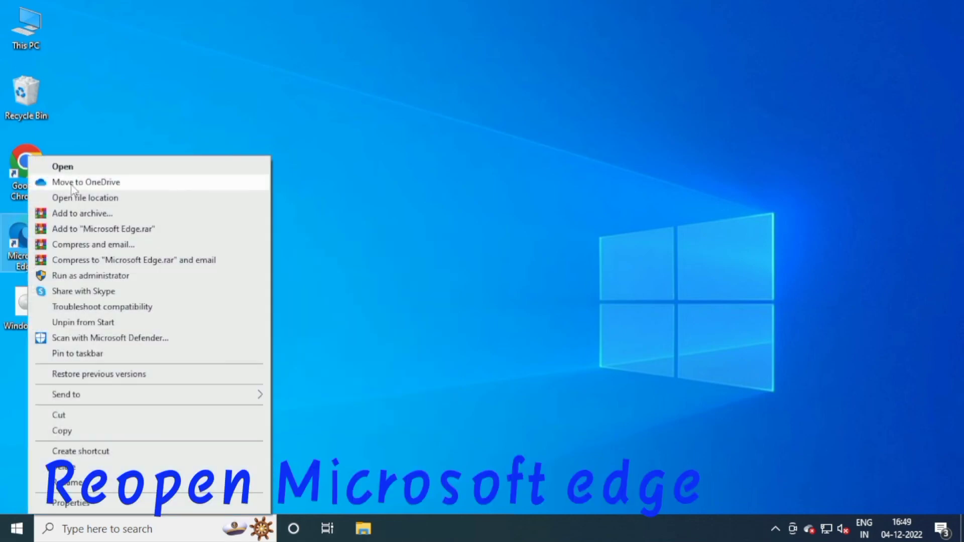
pyautogui.click(74, 171)
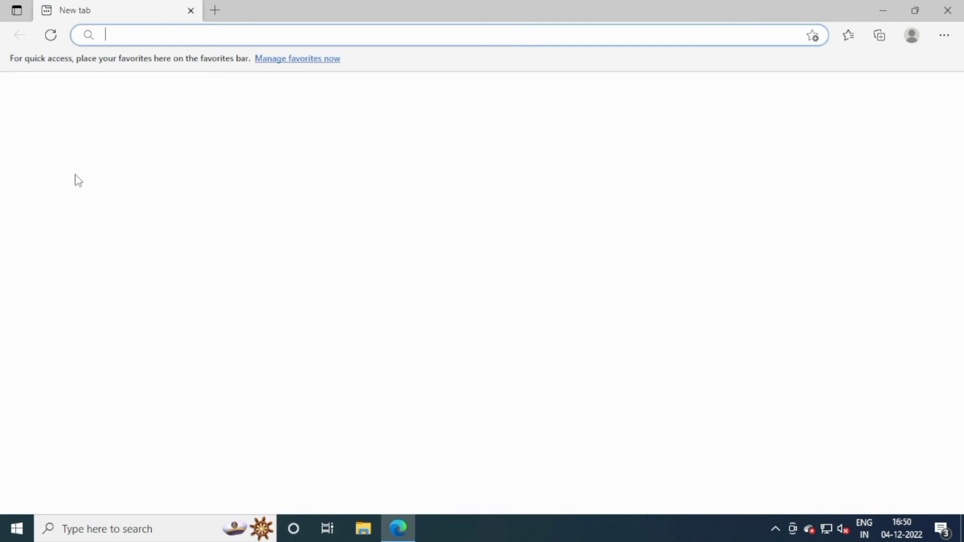